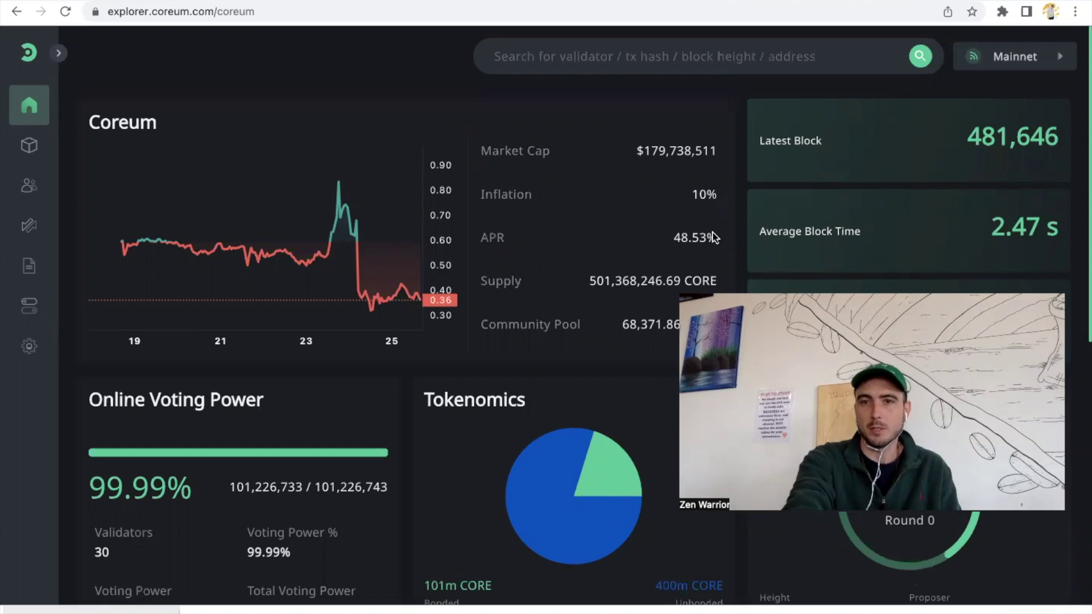
Highlight the 48.53% APR, then list validators sorted by voting power, largest first
drag(718, 239, 668, 239)
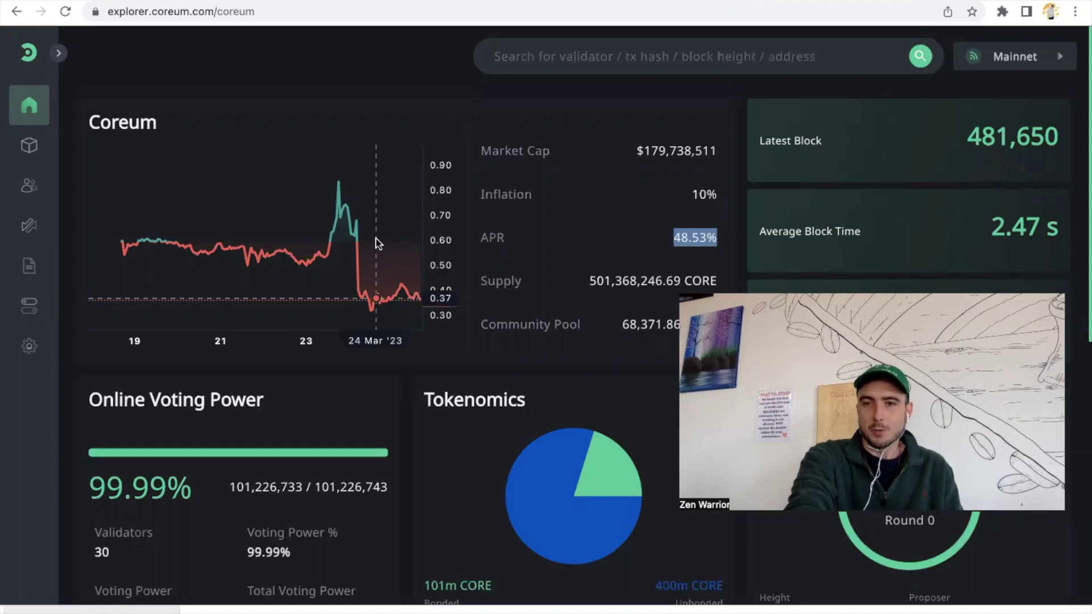
click(40, 195)
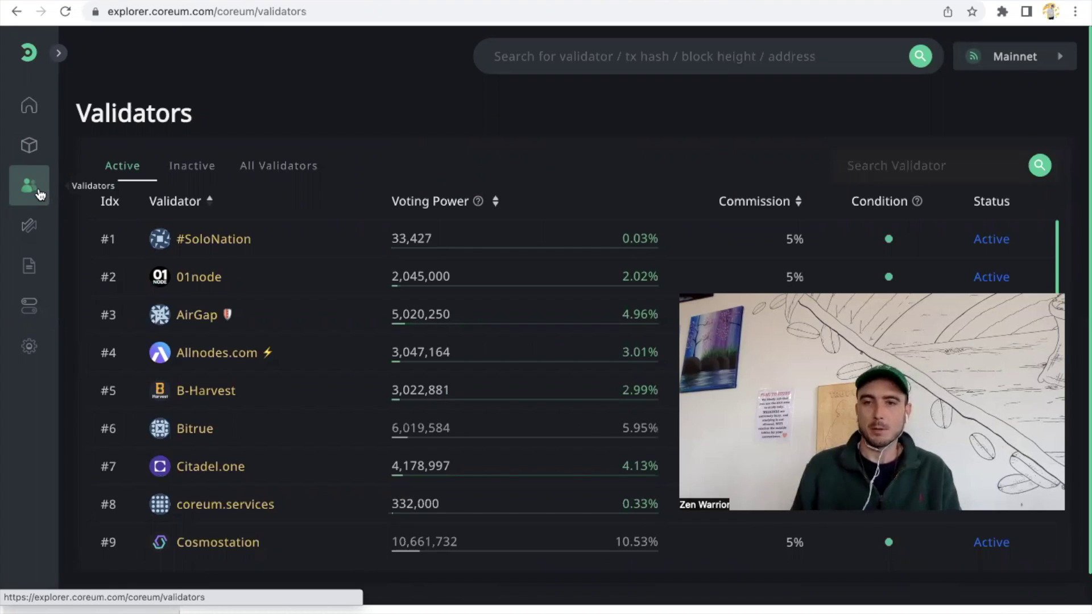
scroll(204, 344, down, 4)
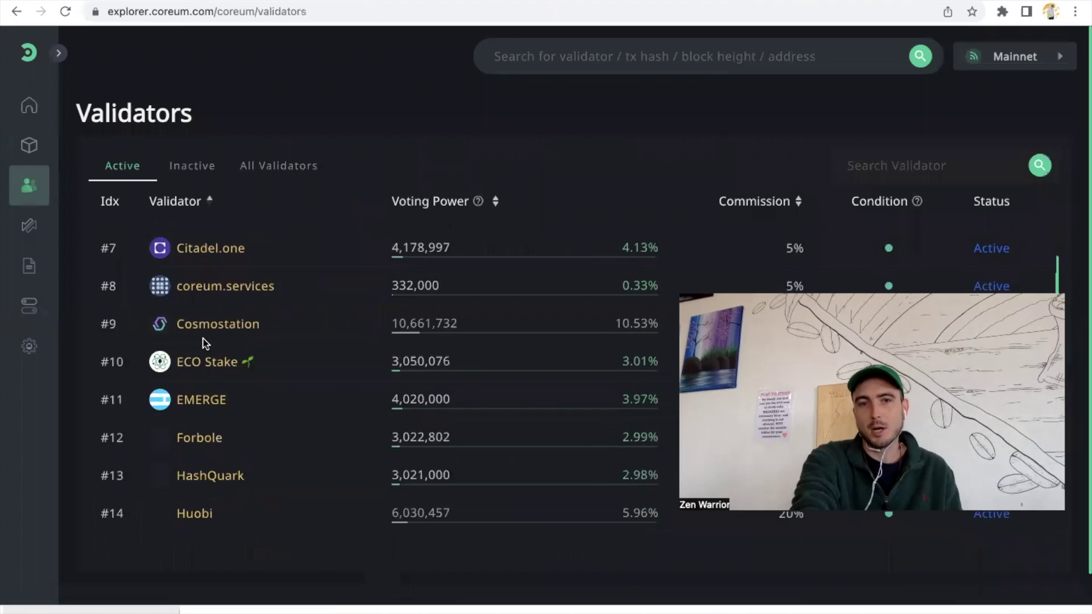
scroll(204, 344, down, 5)
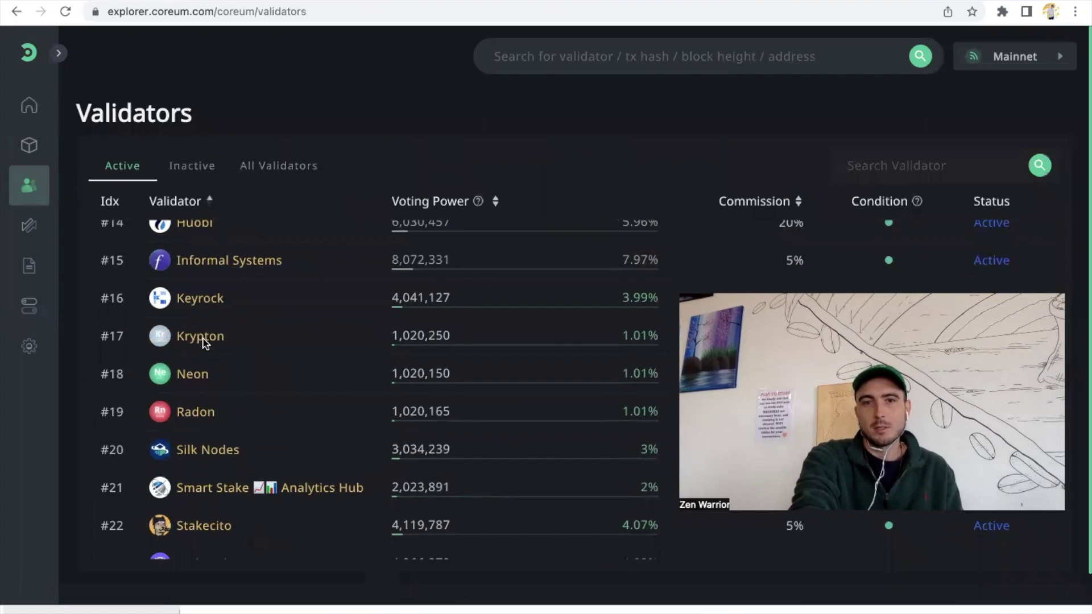
scroll(205, 344, up, 9)
click(448, 200)
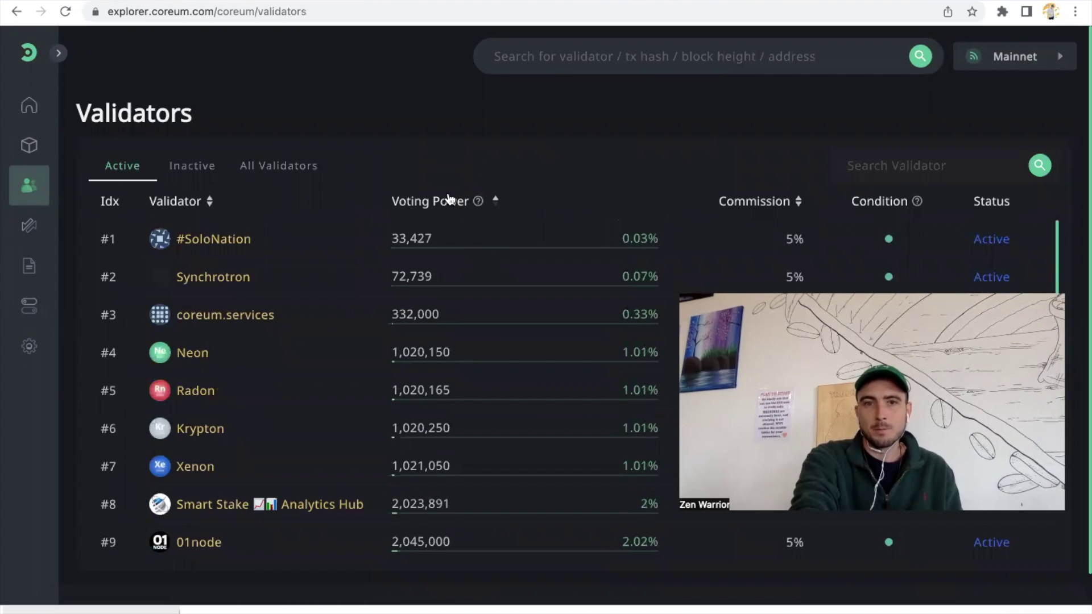
click(448, 200)
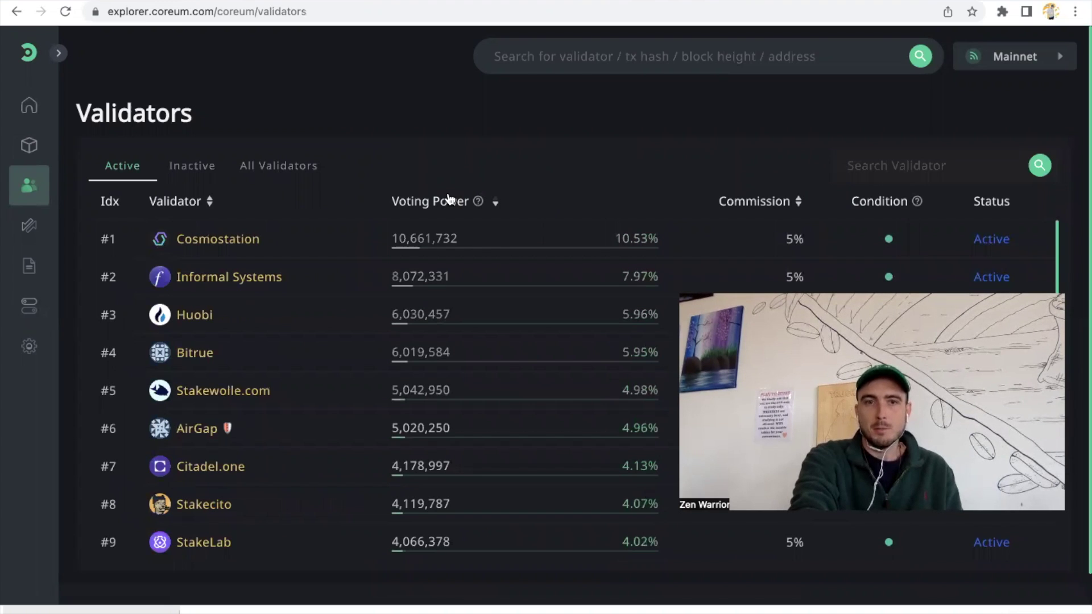
Scroll the ranked list past ZenLounge and open Synchrotron's validator page
scroll(300, 365, down, 2)
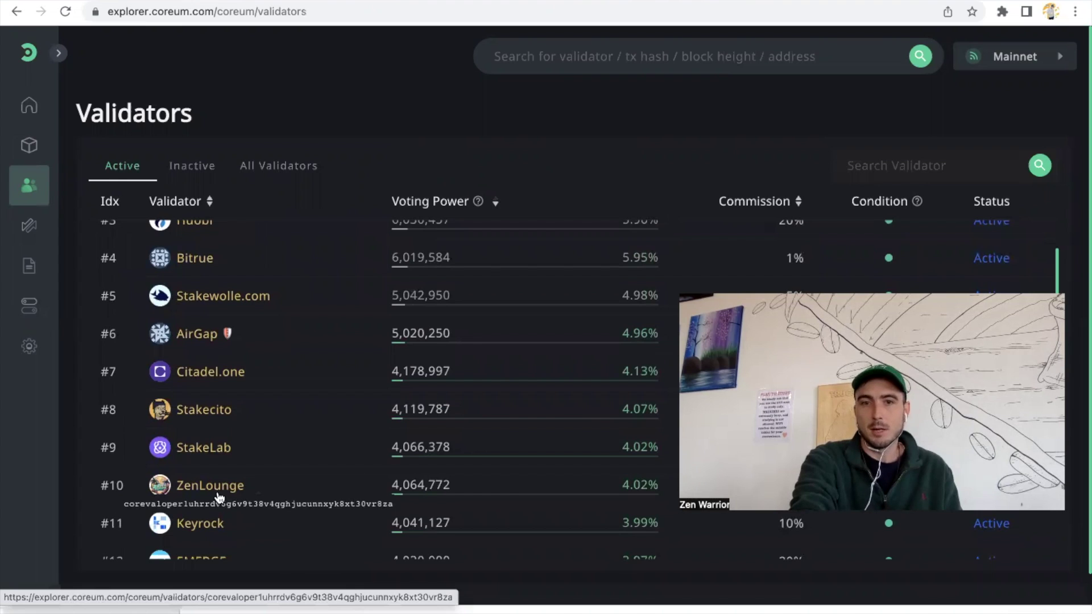
right_click(241, 482)
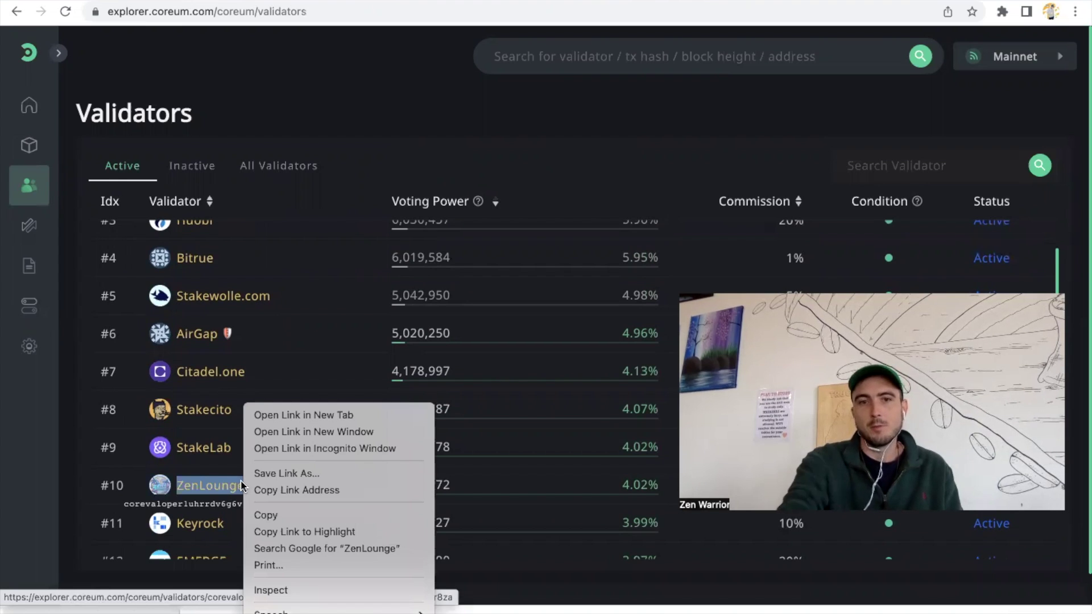
click(499, 170)
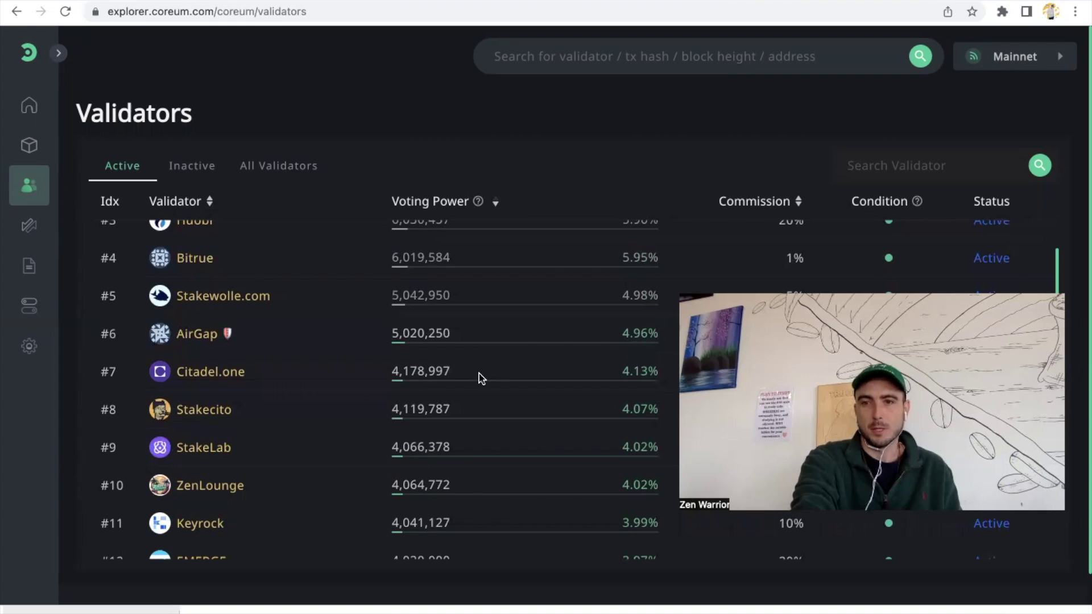
scroll(487, 407, down, 8)
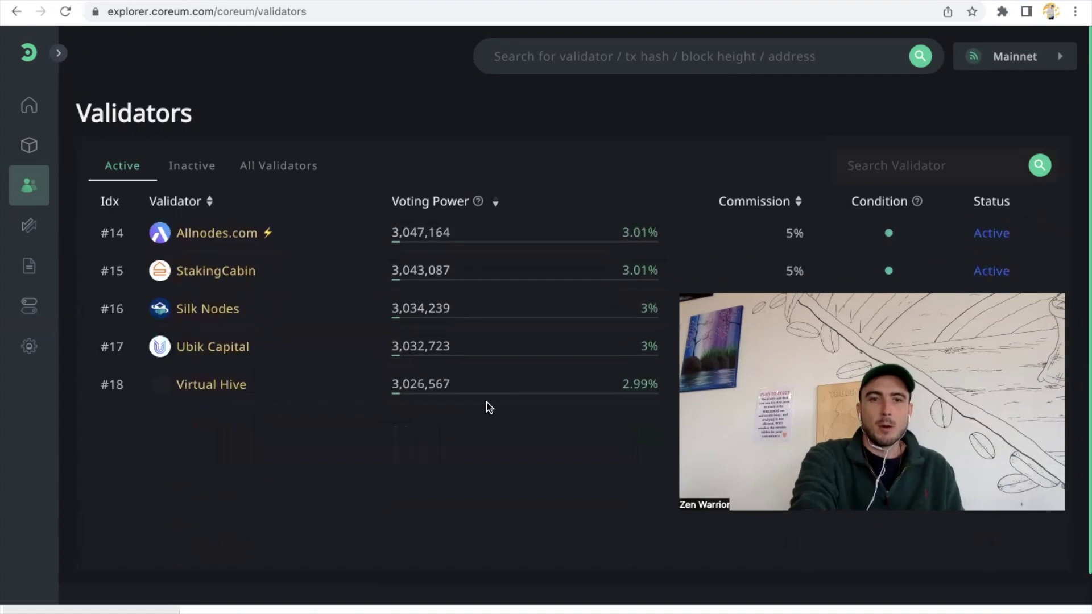
scroll(487, 407, down, 5)
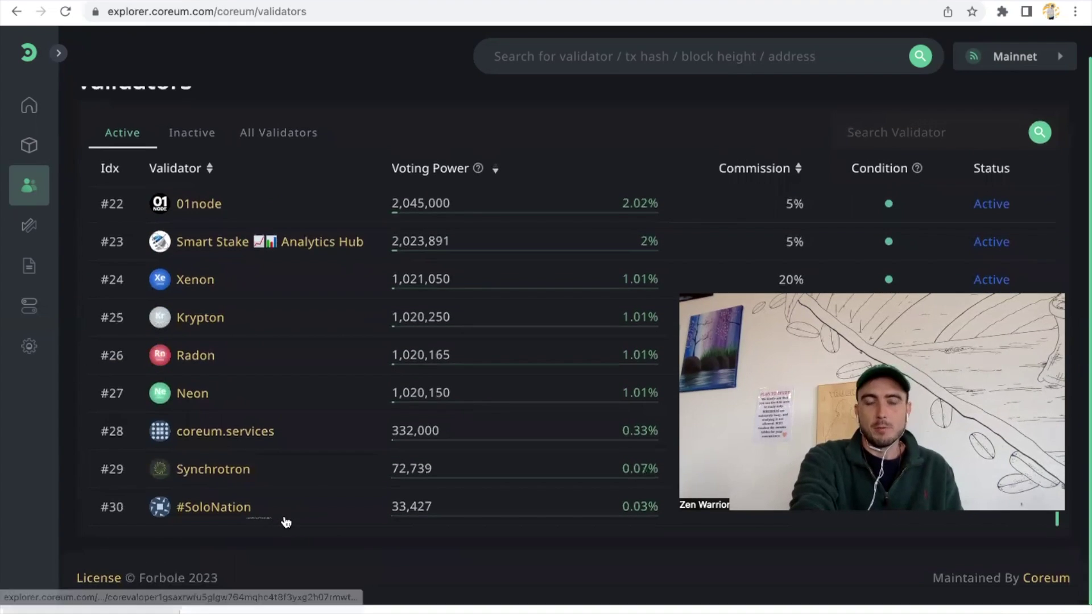
scroll(463, 456, up, 5)
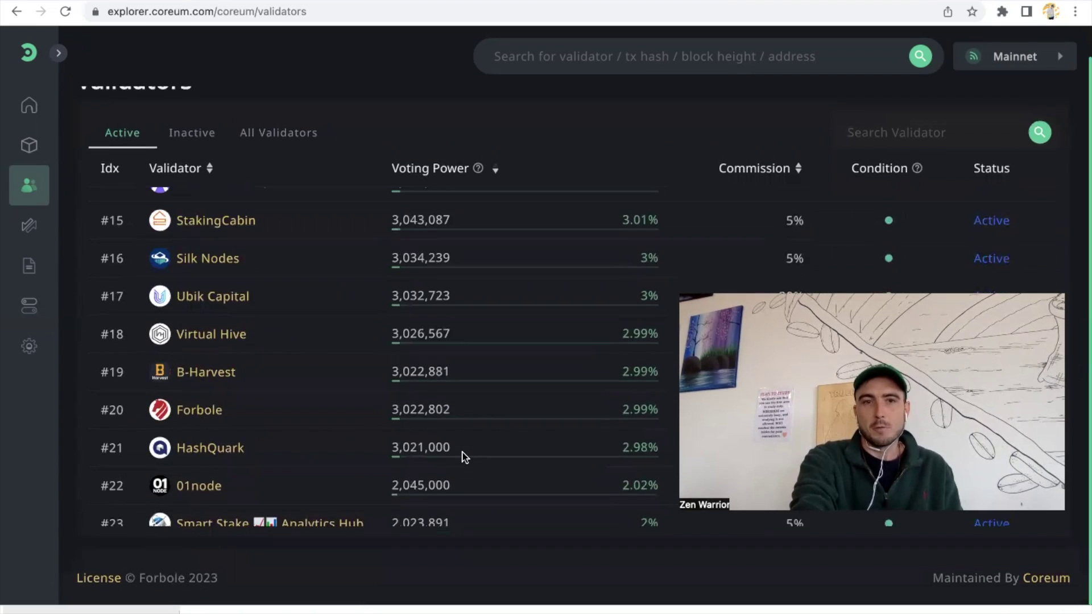
scroll(462, 456, up, 5)
scroll(462, 456, down, 8)
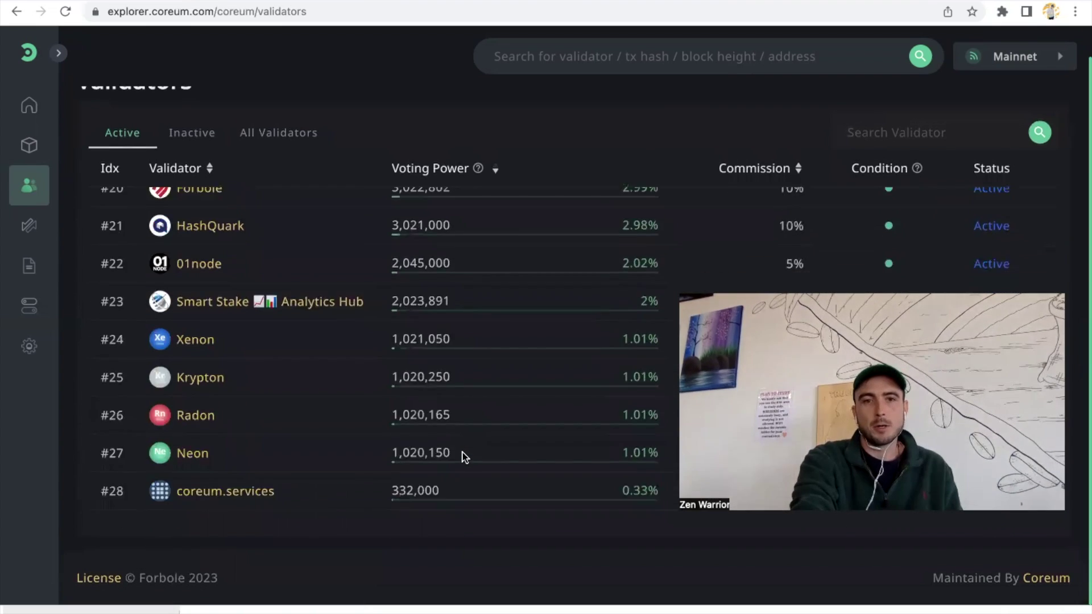
scroll(465, 454, down, 2)
click(239, 470)
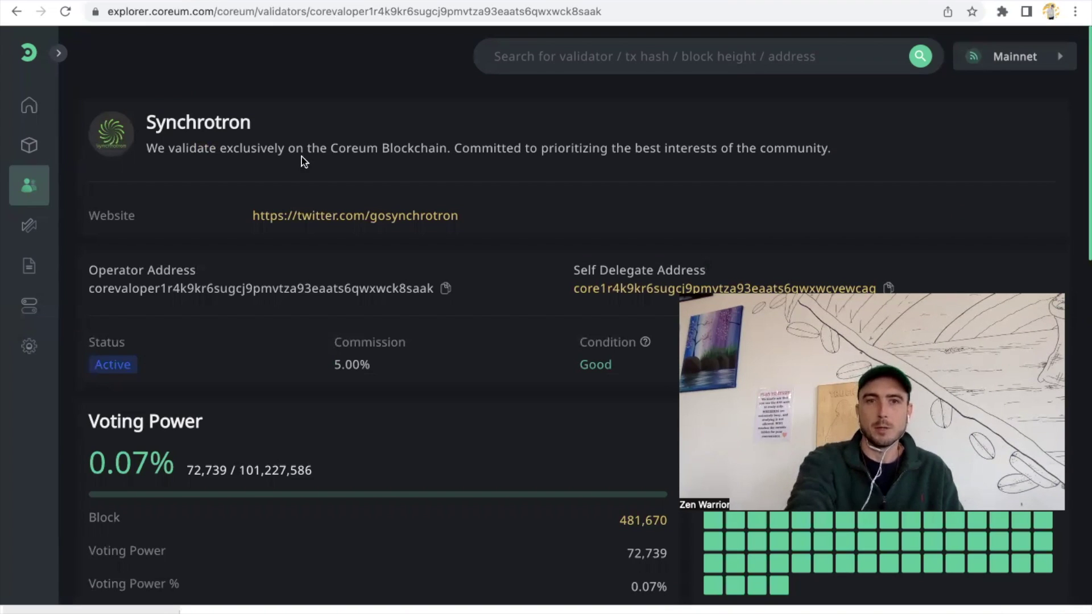
Go back to the Validators table, then switch to the sologenic.org/bridge tab
click(24, 183)
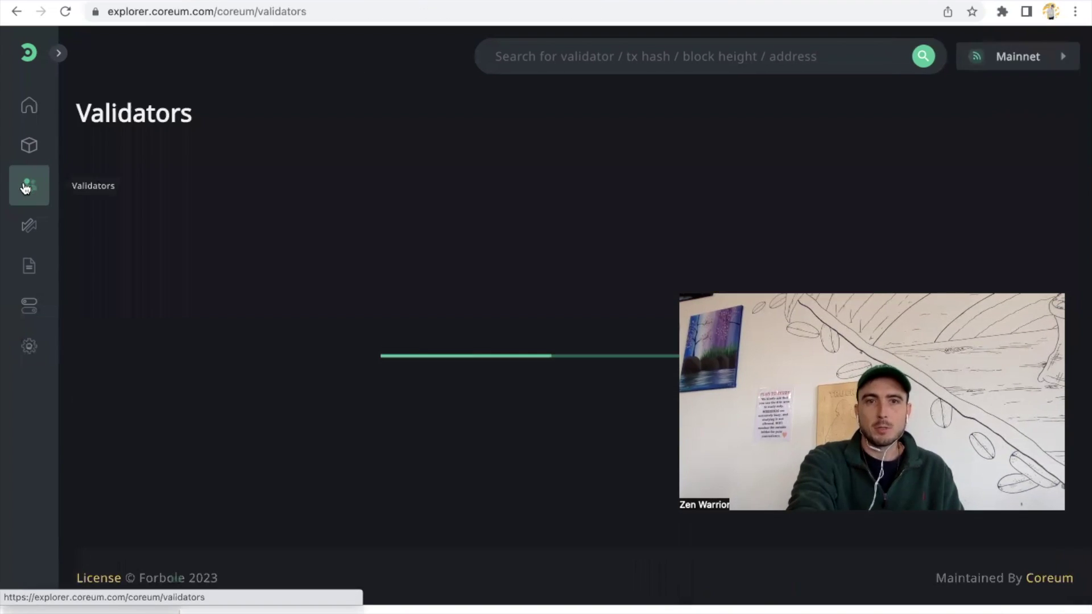
scroll(301, 330, down, 10)
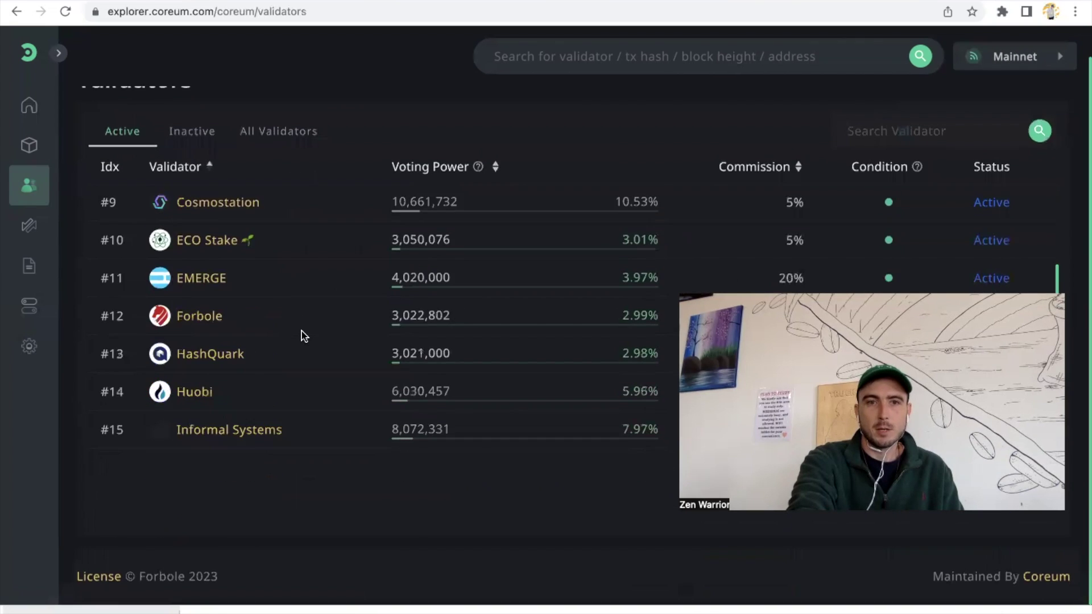
scroll(301, 331, up, 1)
scroll(301, 333, up, 2)
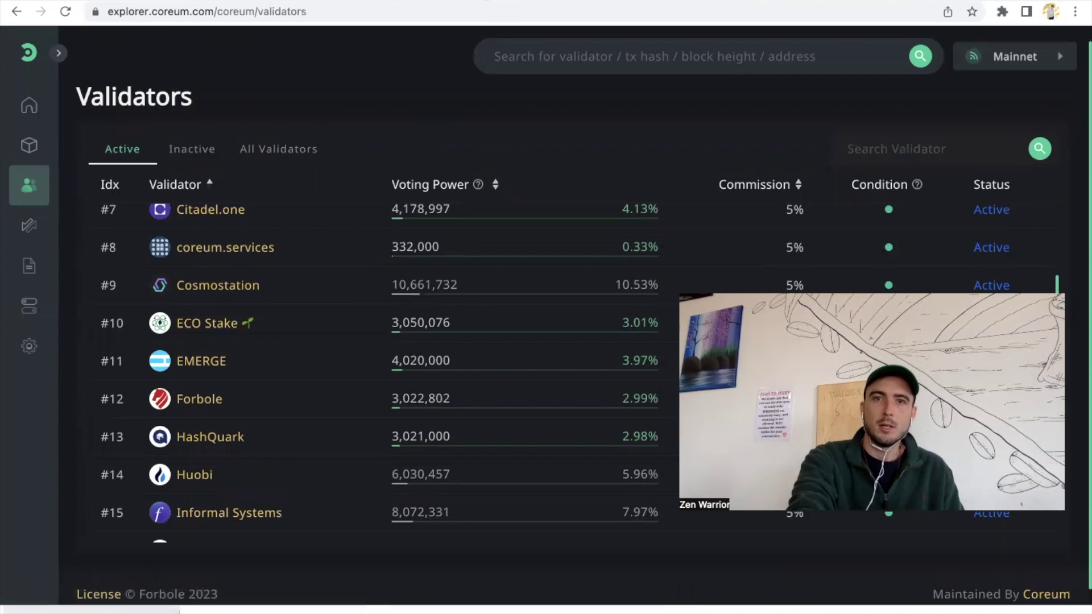
key(ctrl+Tab)
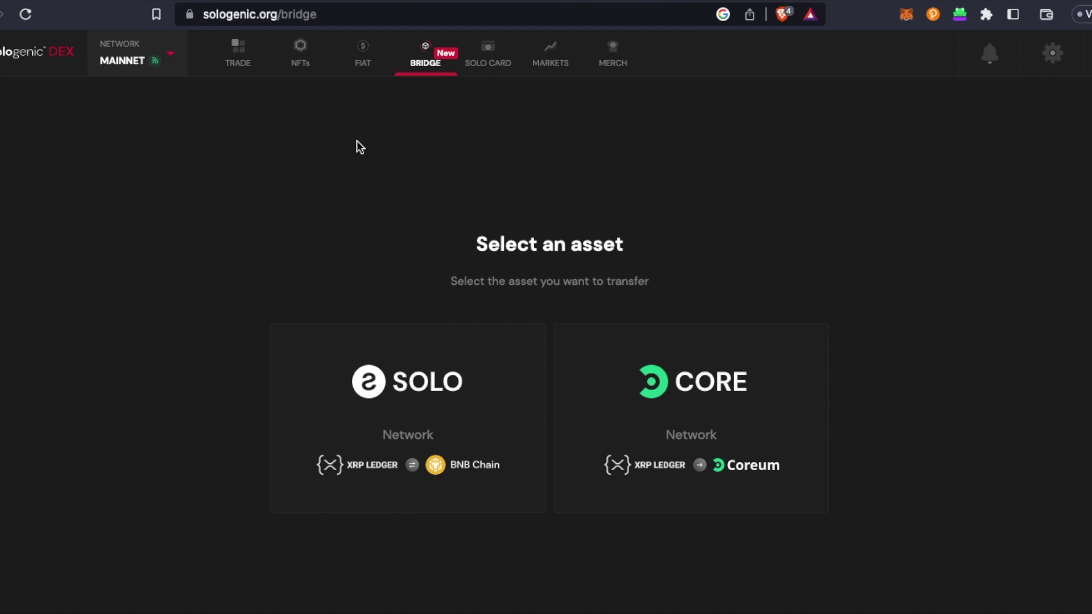
Choose CORE to bridge, focus the Receiving Wallet Address field, and review the 0.1% fee and 4.8 CORE minimum
click(673, 412)
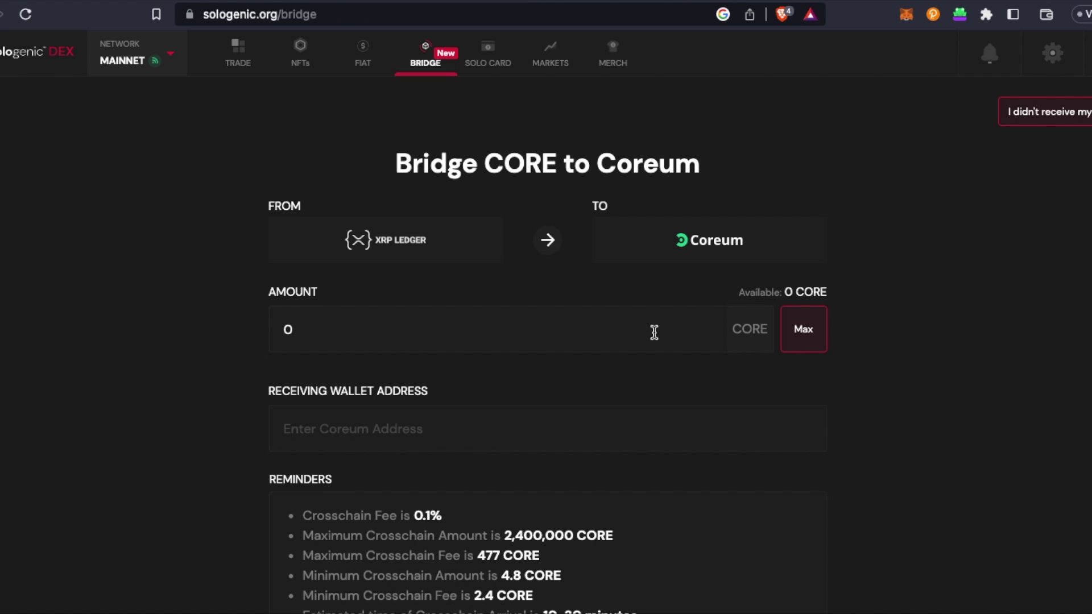
click(554, 424)
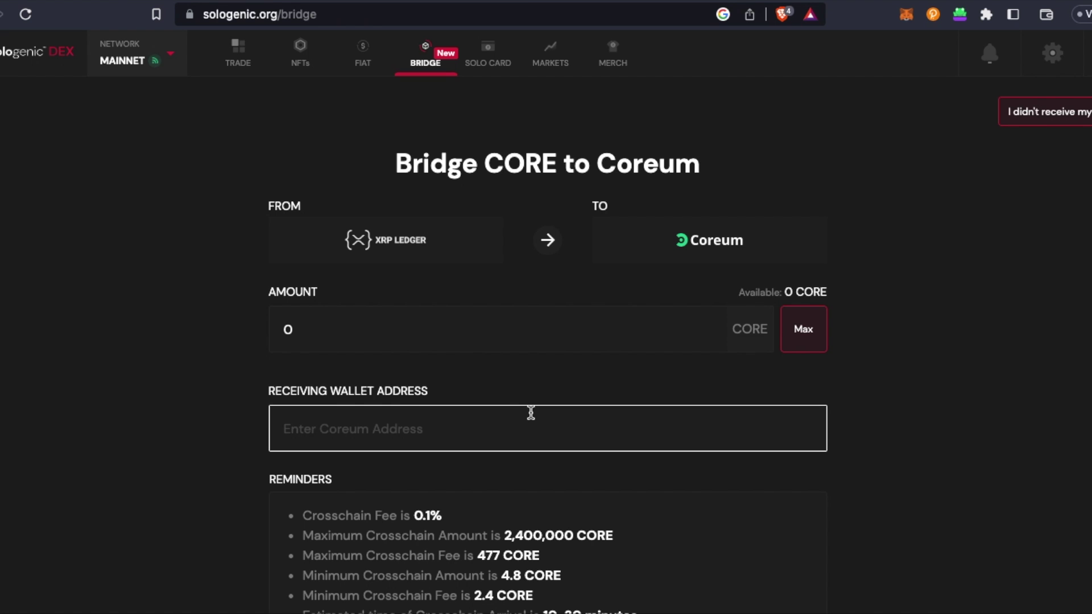
scroll(531, 412, down, 5)
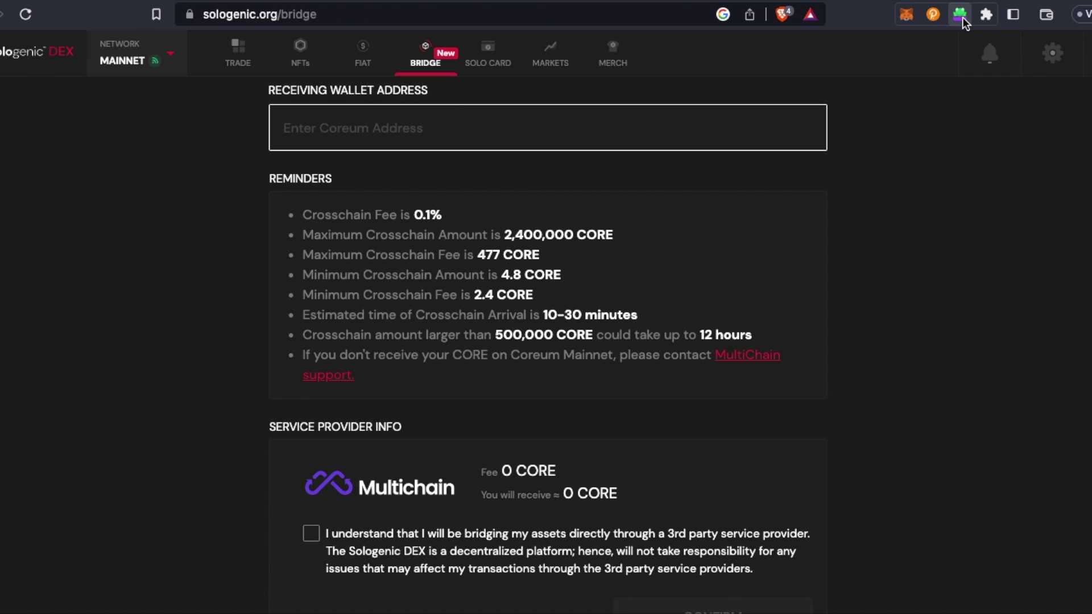
In Leap's Stake form, choose Synchrotron as validator and enter the full 7.6 CORE balance
click(961, 15)
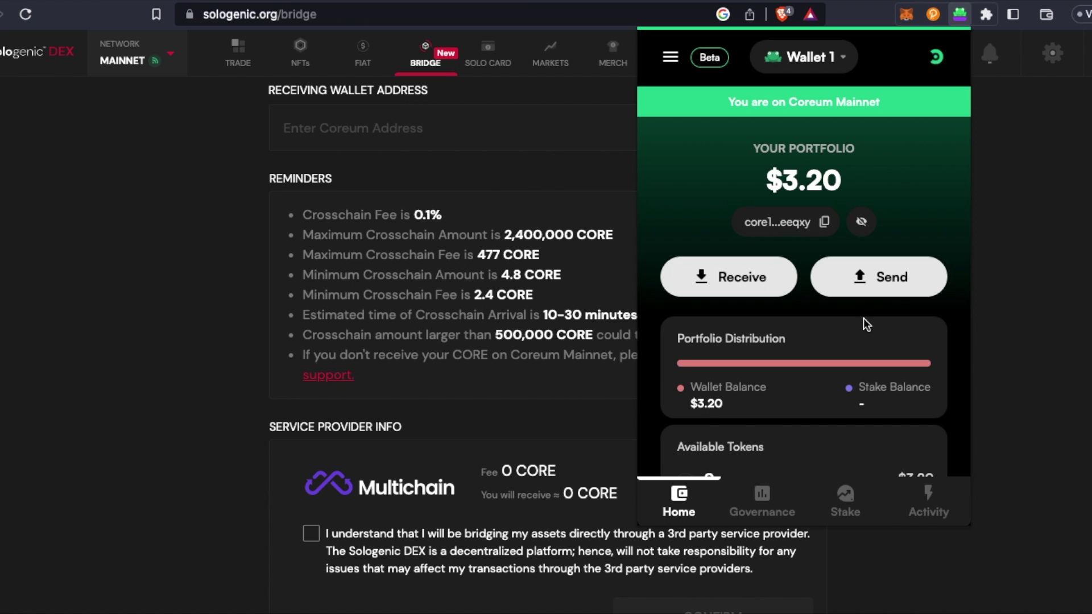
click(844, 513)
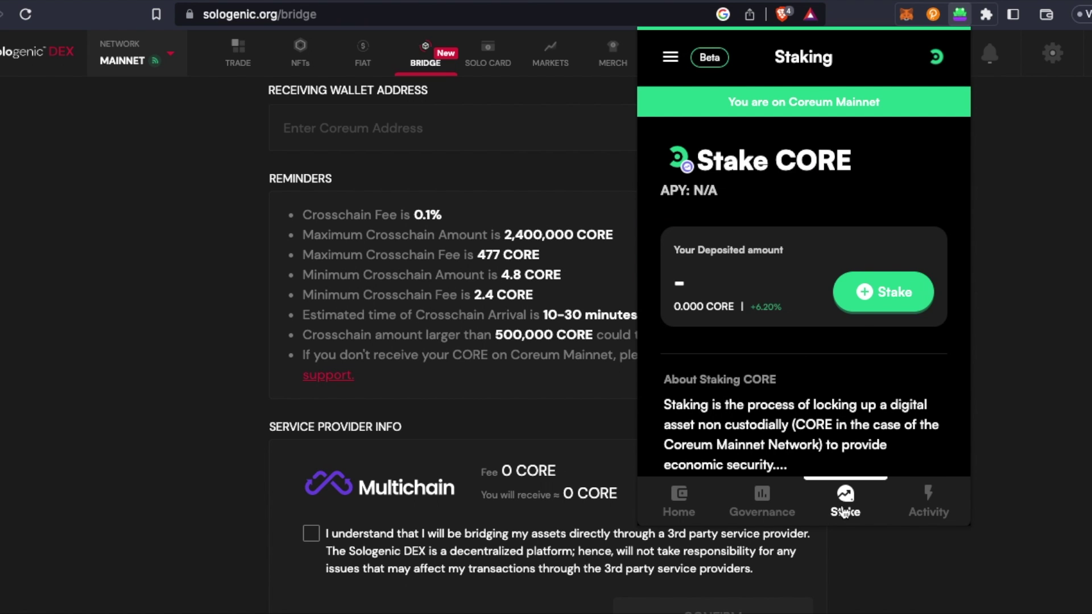
click(872, 293)
click(799, 224)
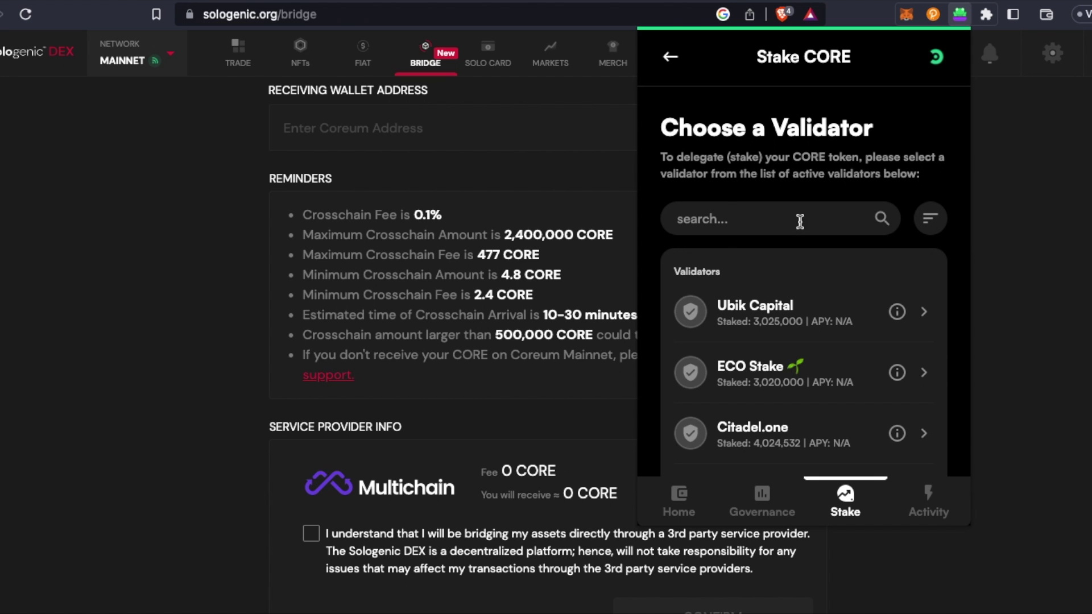
text(sych)
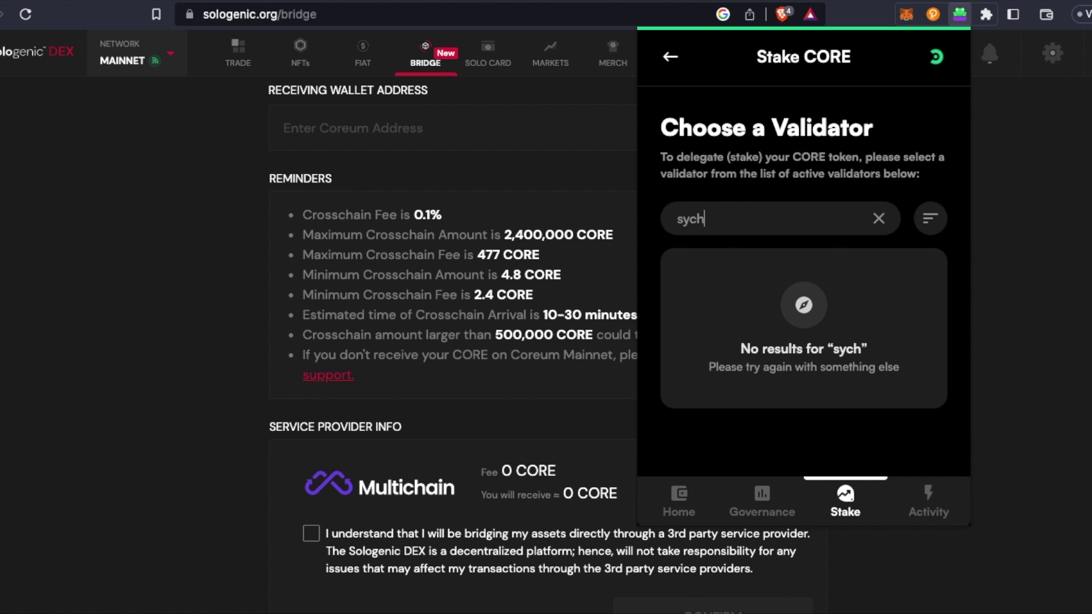
key(BackSpace)
key(BackSpace)
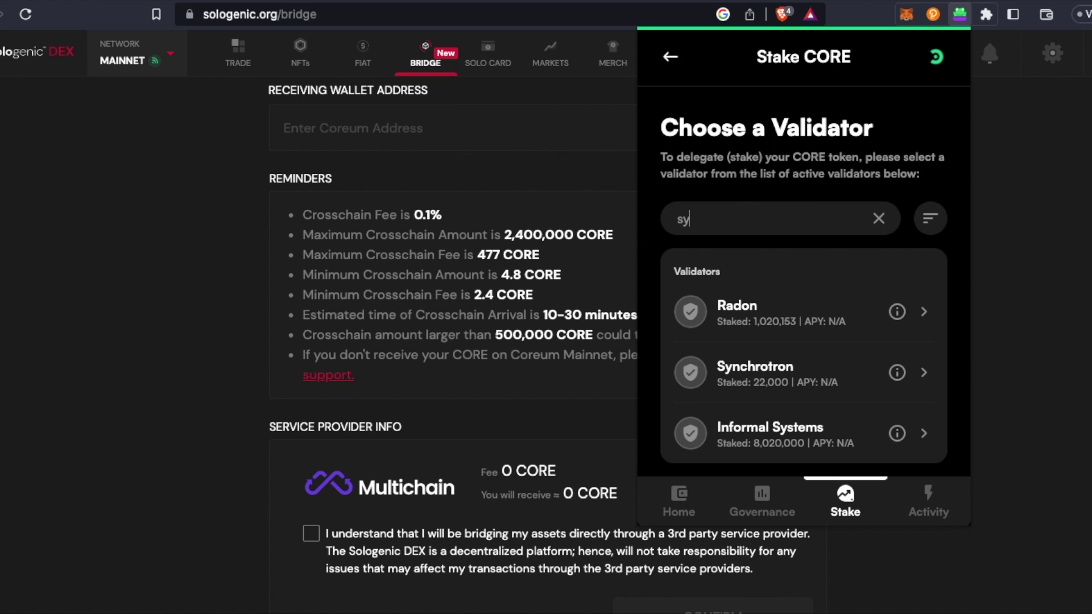
click(748, 380)
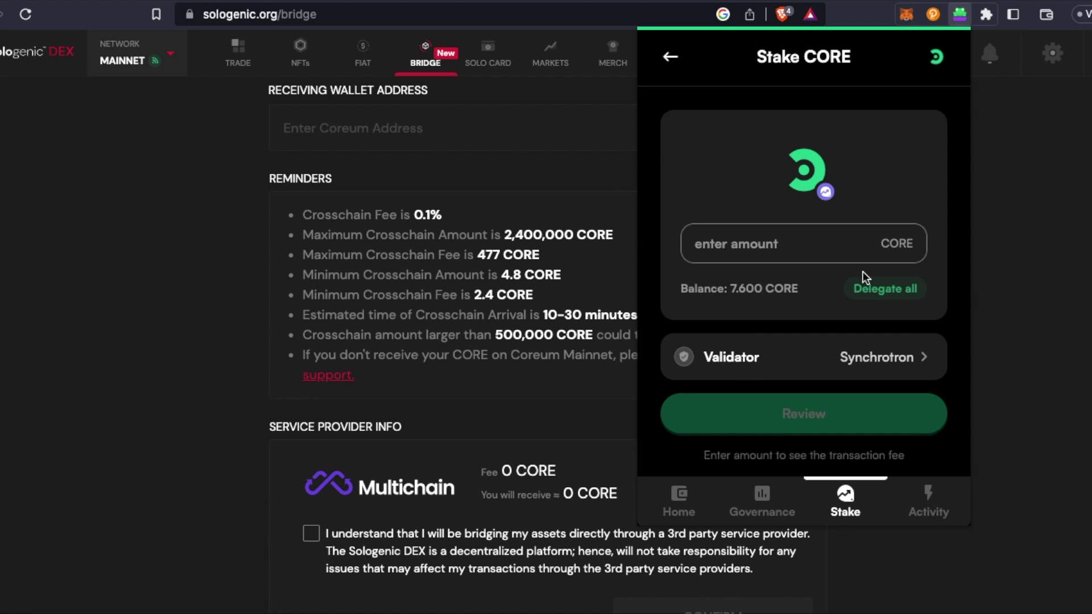
click(870, 289)
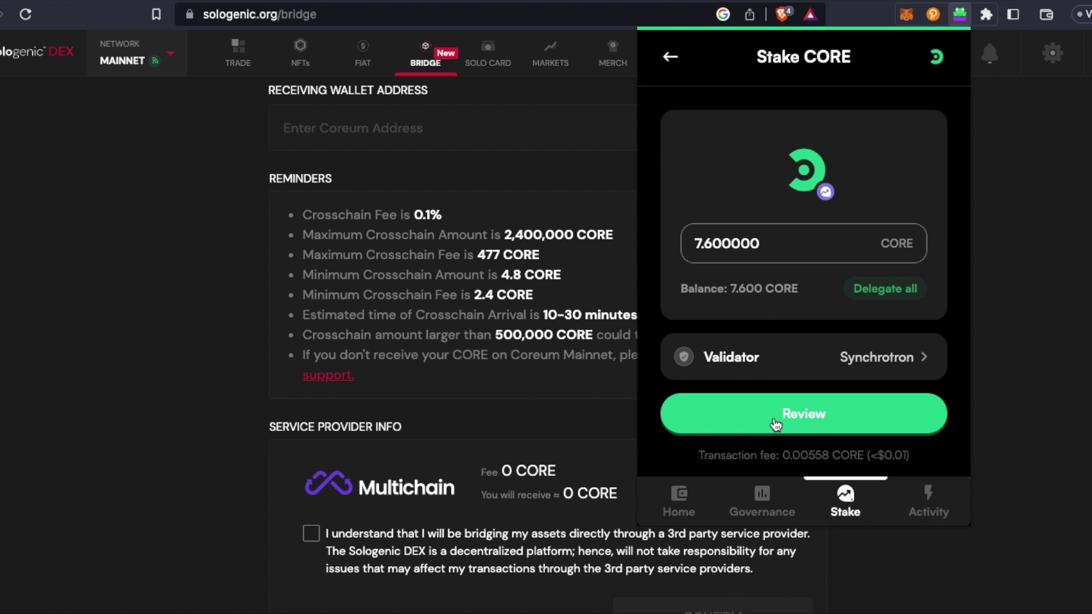